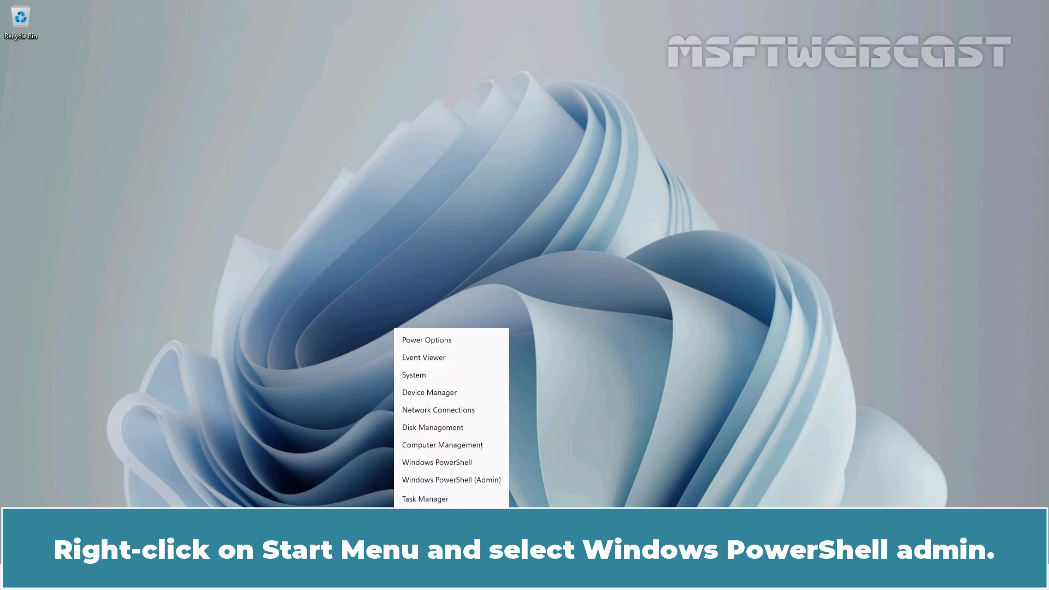
- Enable the VirtualMachinePlatform optional feature from an administrator PowerShell session
left_click(481, 424)
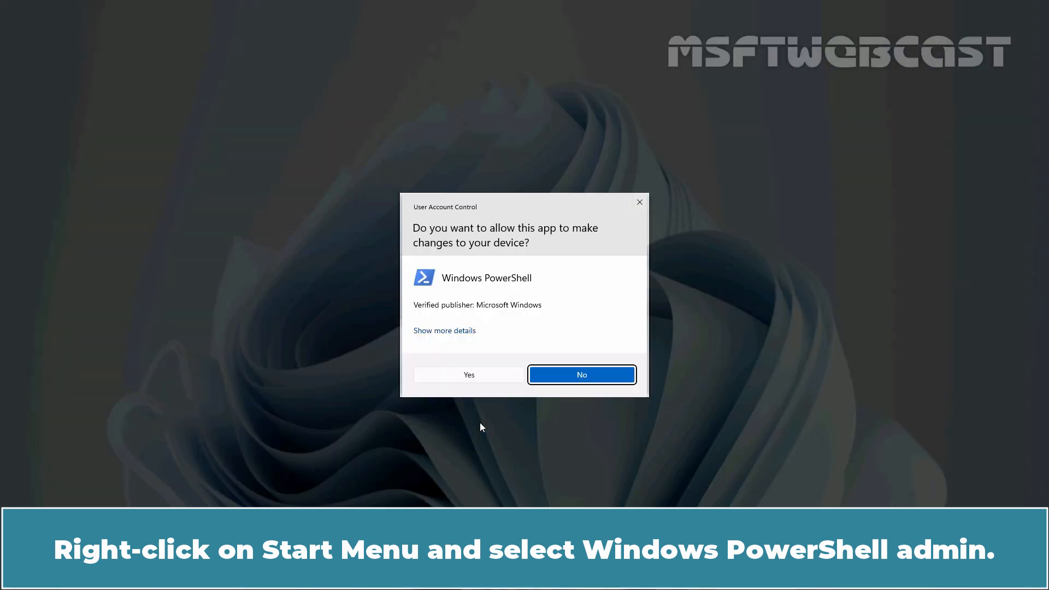
left_click(463, 373)
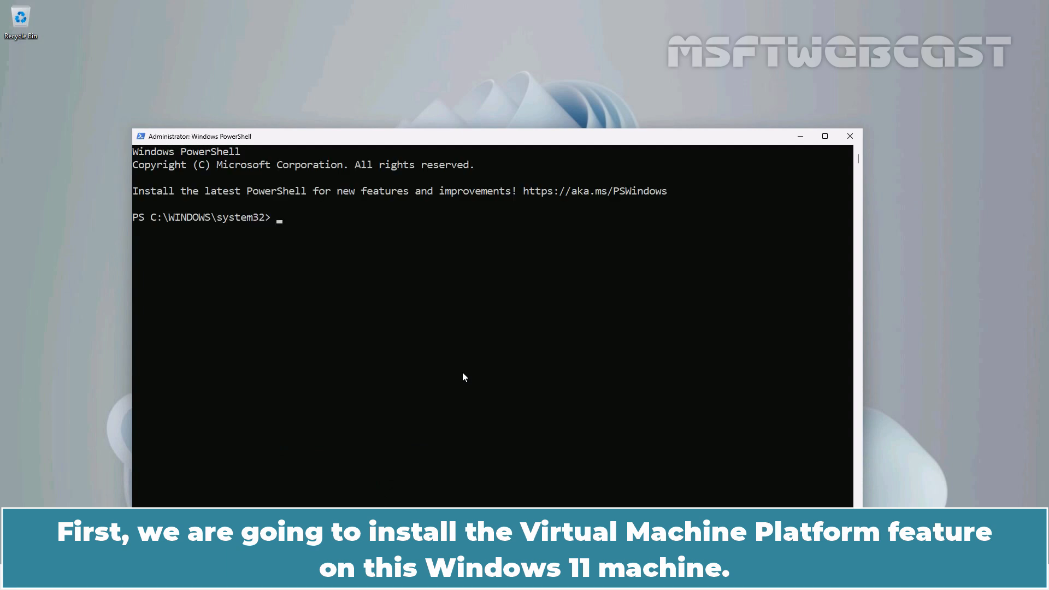
type("Enable-WindowsOptionalFeature -Online -FeatureName VirtualMachinePlatform -All -NoRestart")
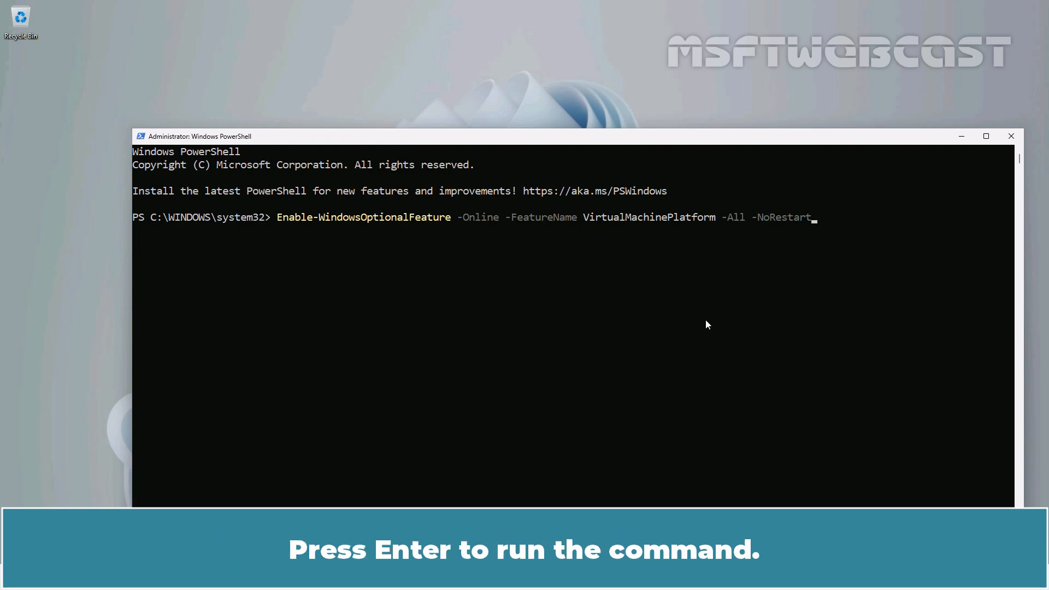
key("Return")
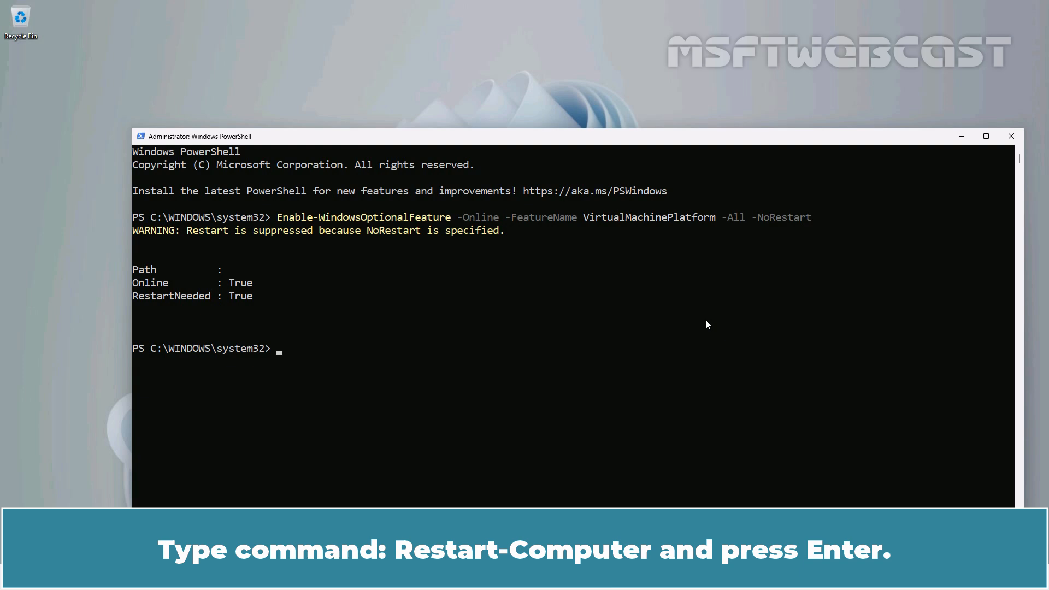
type("restart-c")
- Reboot the PC with Restart-Computer
key("Tab")
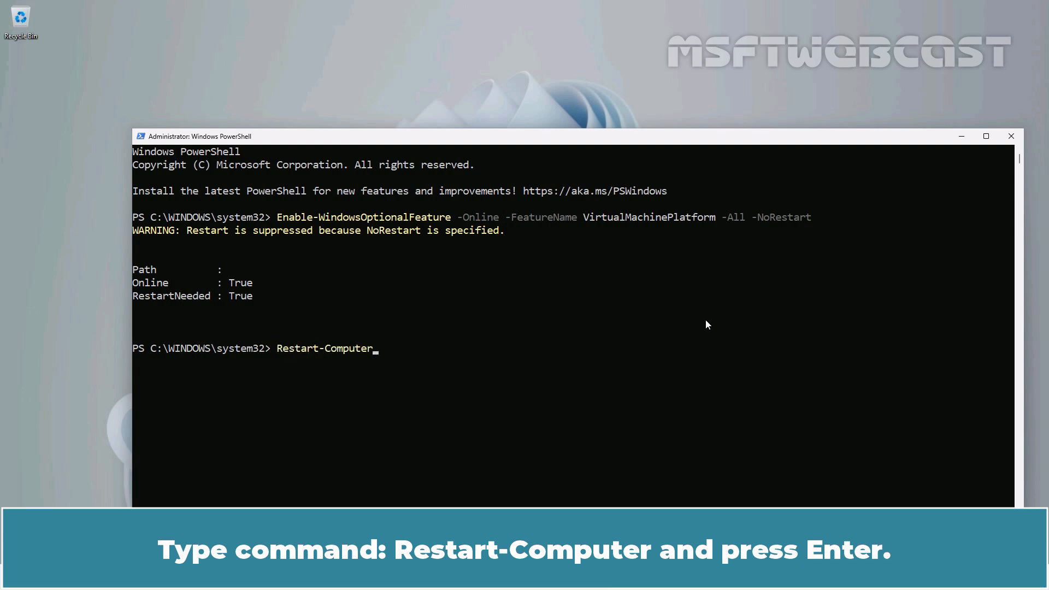
key("Return")
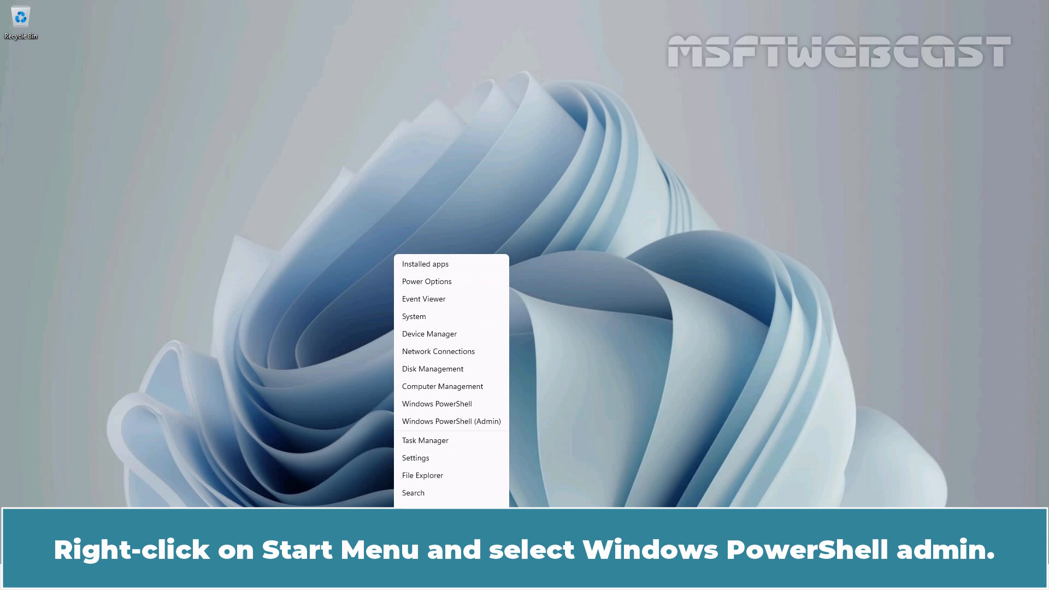
- Run wsl --install as administrator, installing WSL 2.5.9 and Ubuntu
left_click(456, 424)
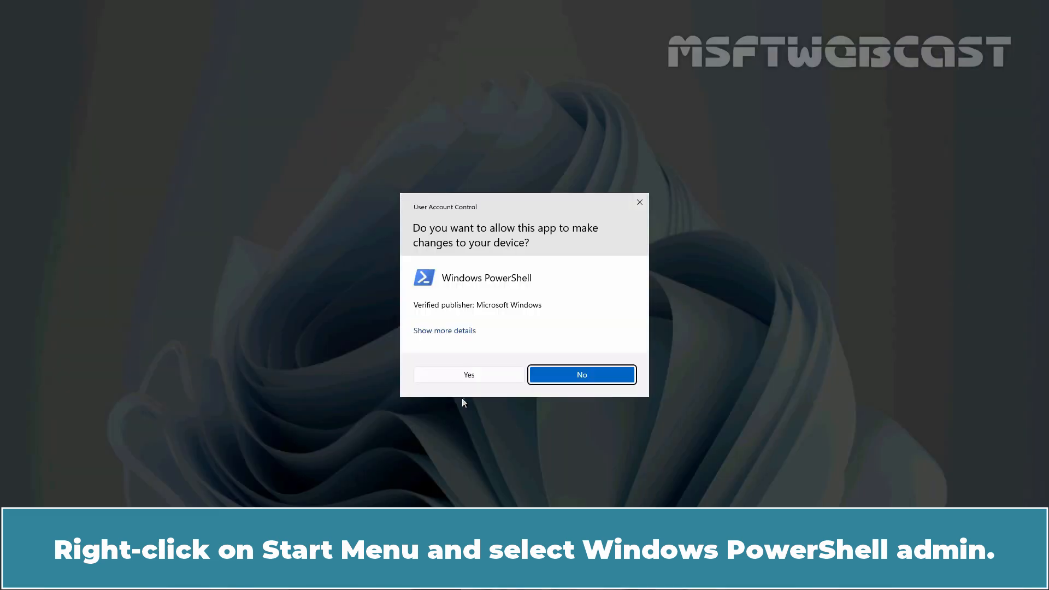
left_click(553, 375)
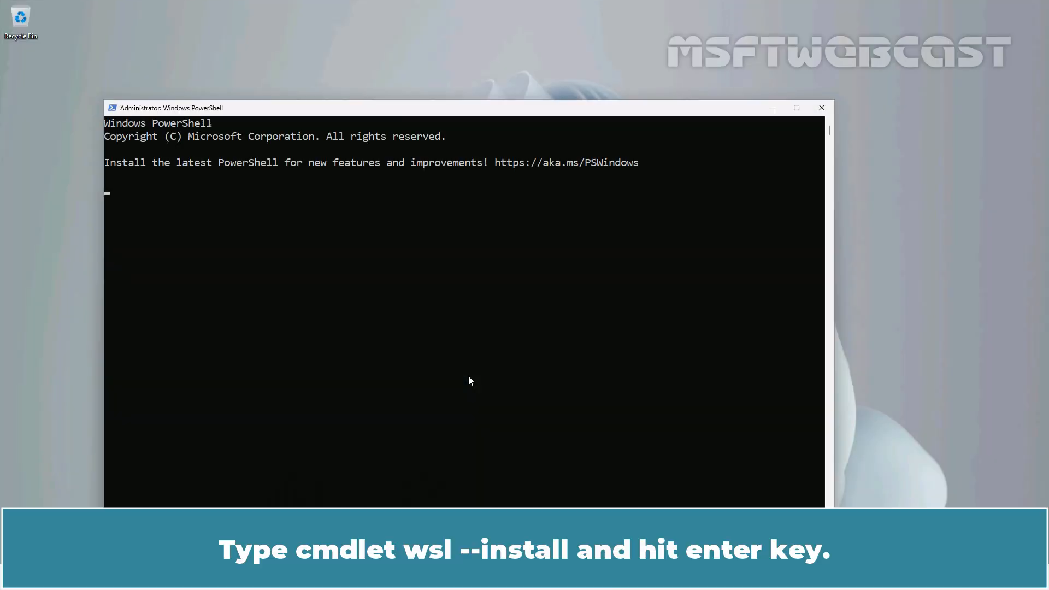
type("wsl -")
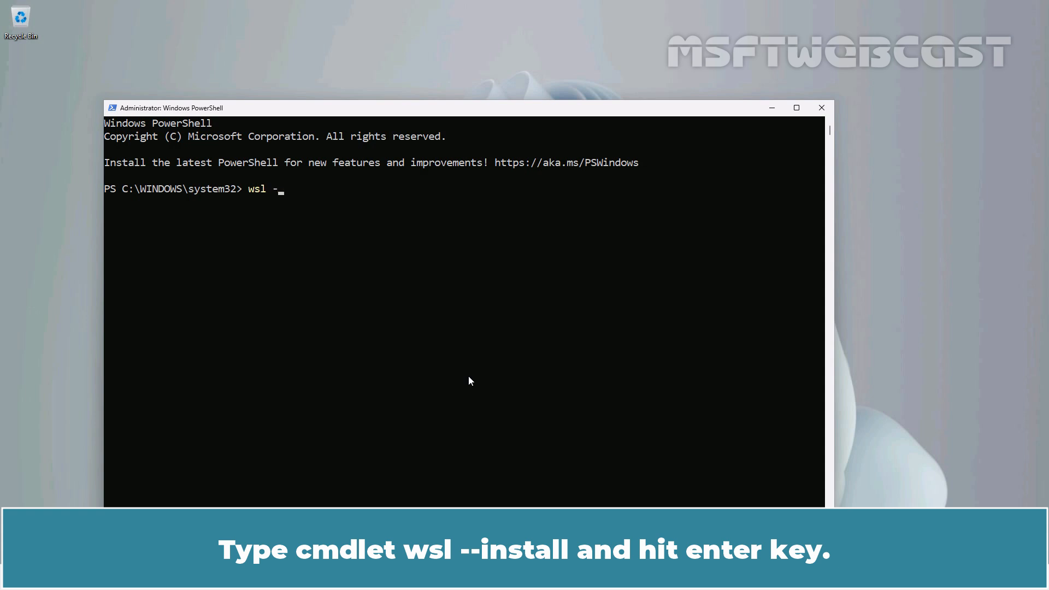
type("-install")
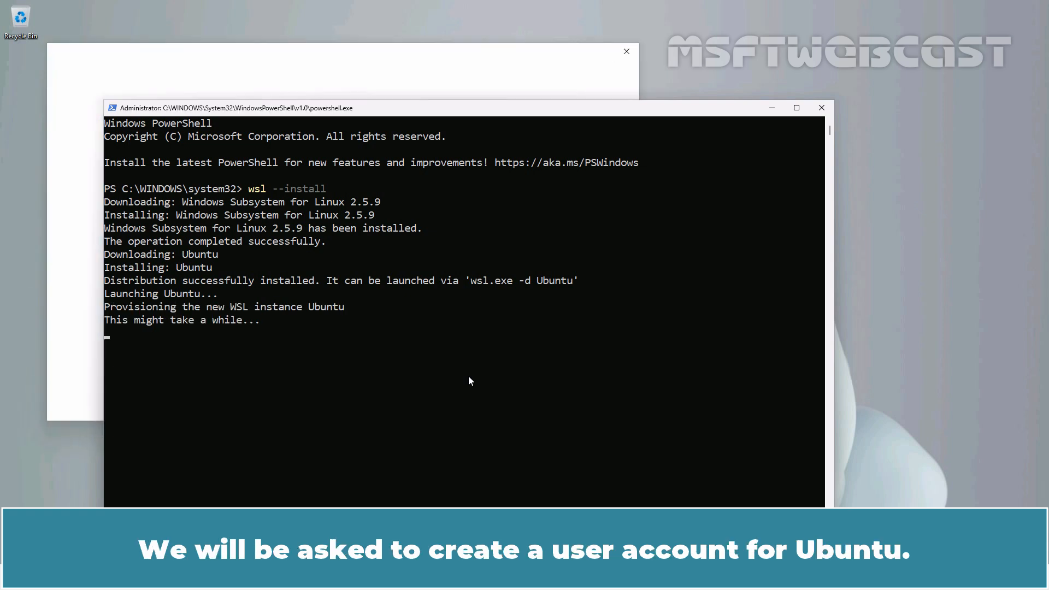
type("dmin")
- Create the default Unix user msftadmin with its password, reaching the Ubuntu shell prompt
key("BackSpace")
key("BackSpace")
key("BackSpace")
type("ms")
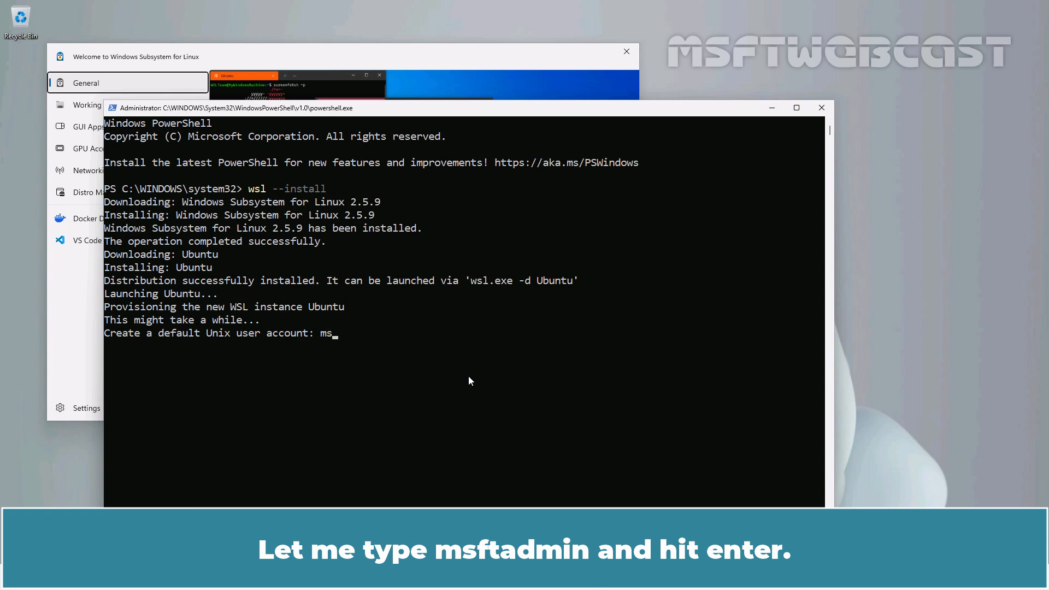
type("ftadmin")
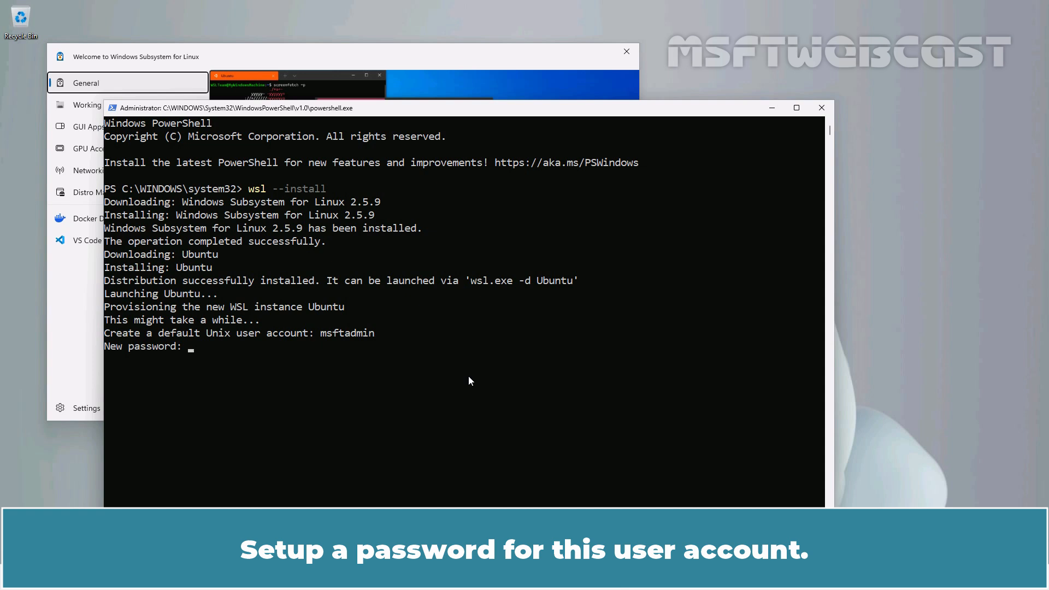
key("Return")
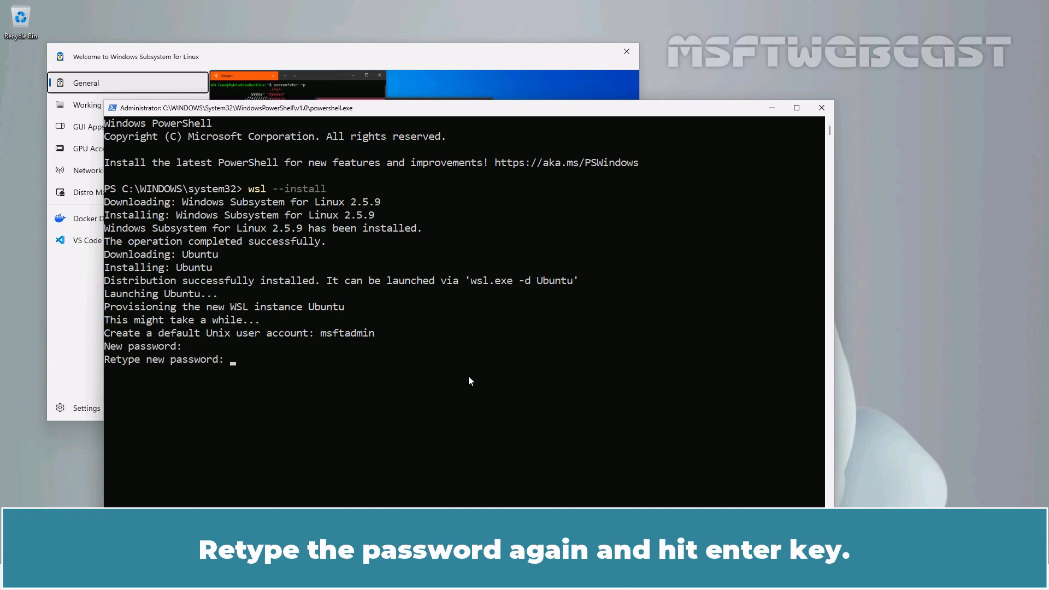
key("Return")
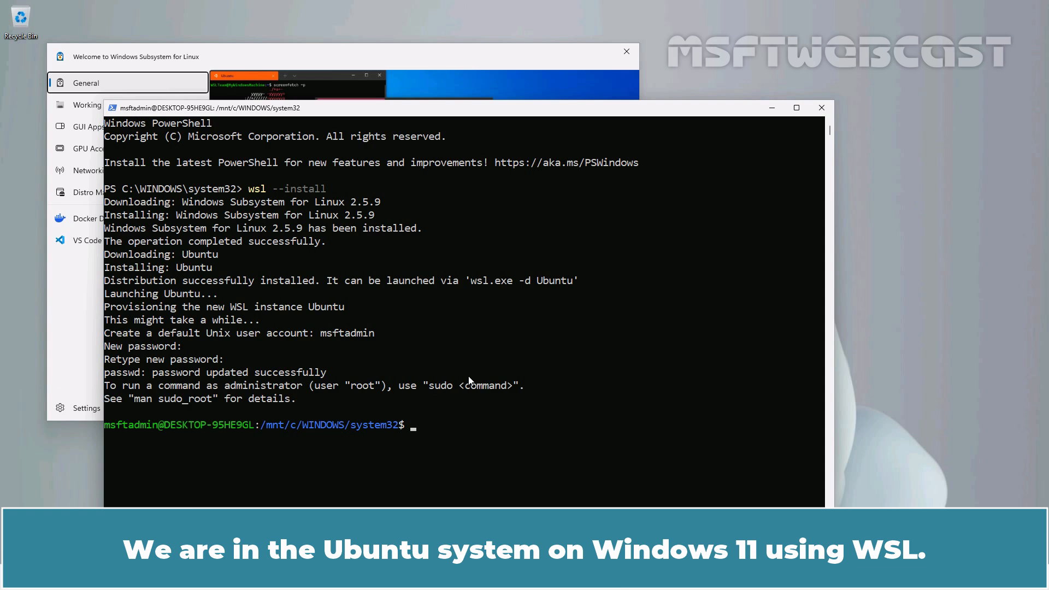
type("ls")
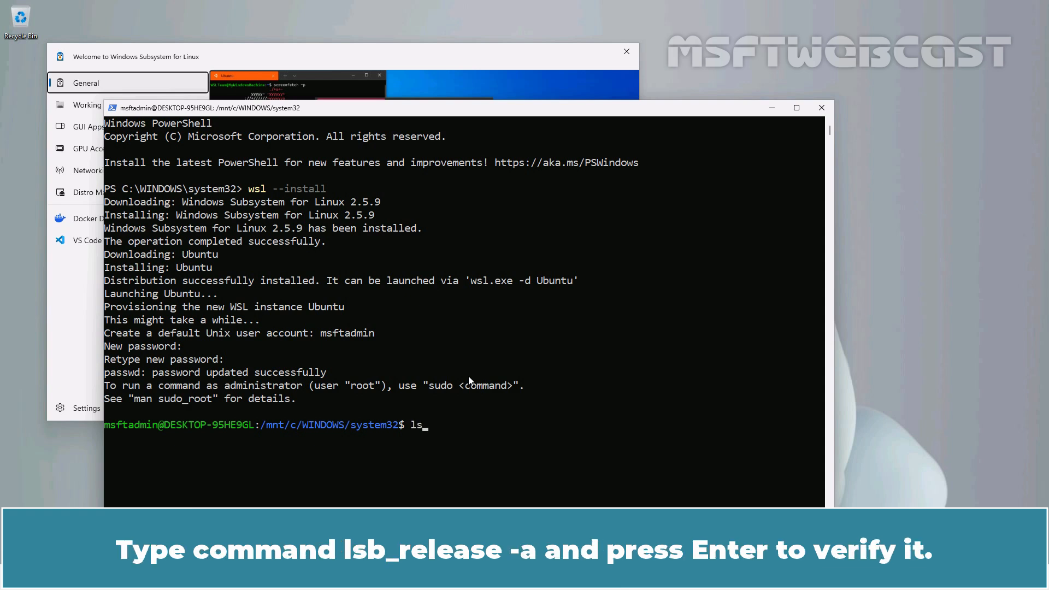
type("b_release ")
type("-a")
- Confirm Ubuntu 24.04.2 LTS with lsb_release -a, then exit back to PowerShell
key("Return")
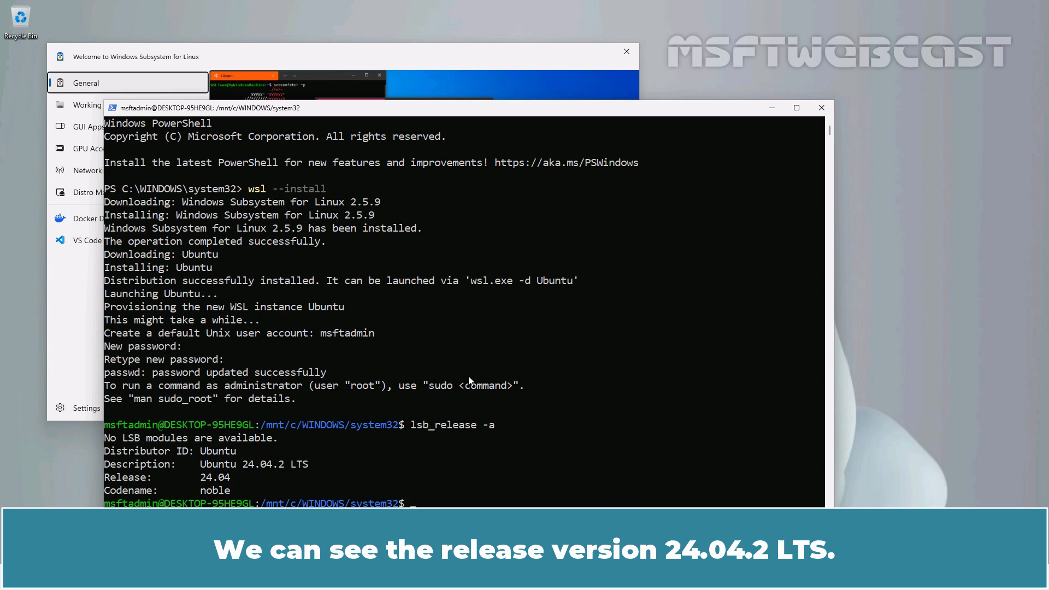
type("exit")
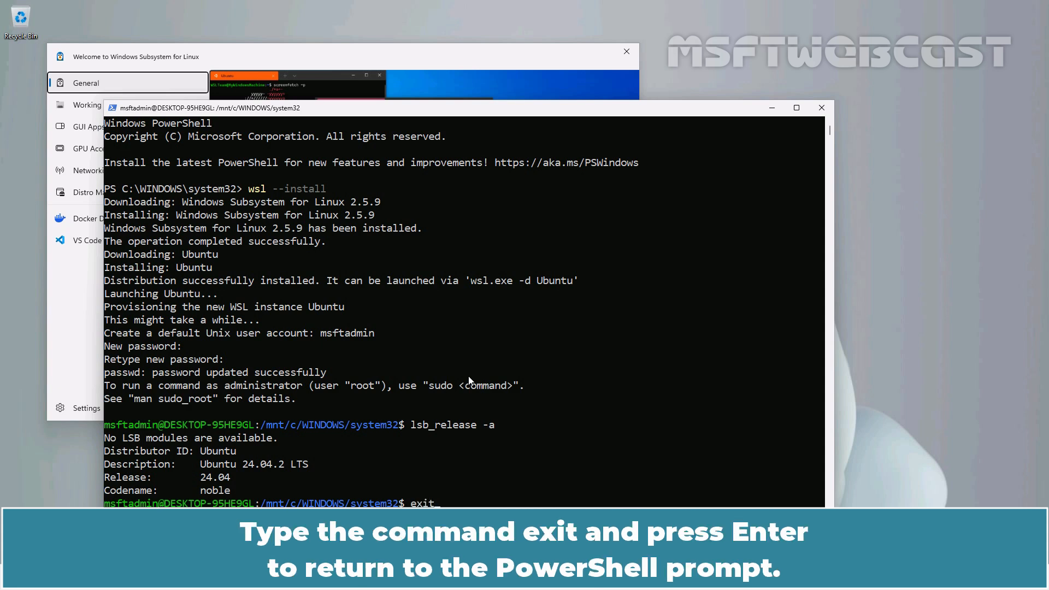
key("Return")
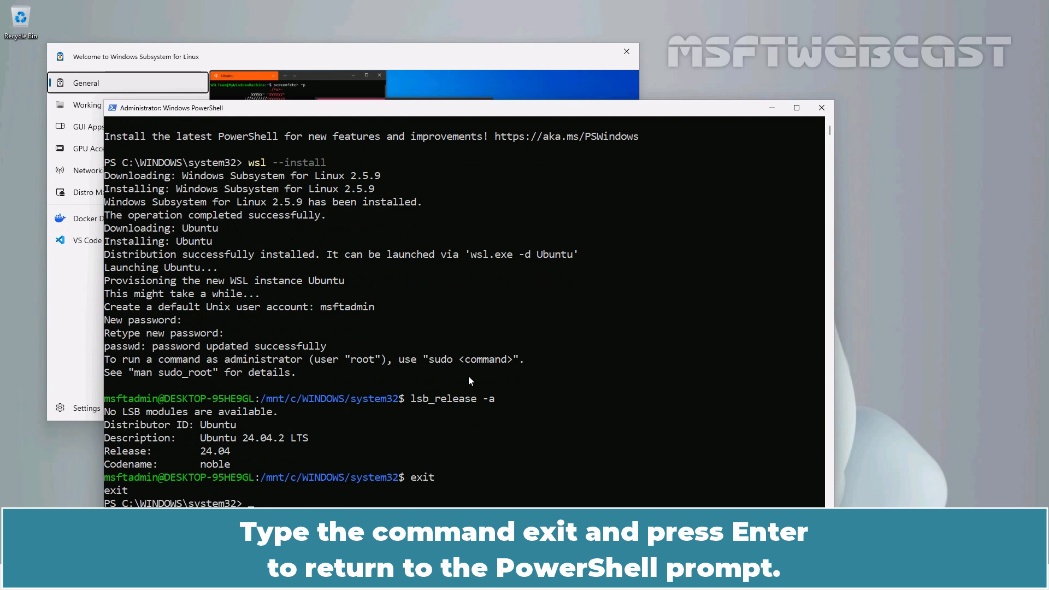
type("cls")
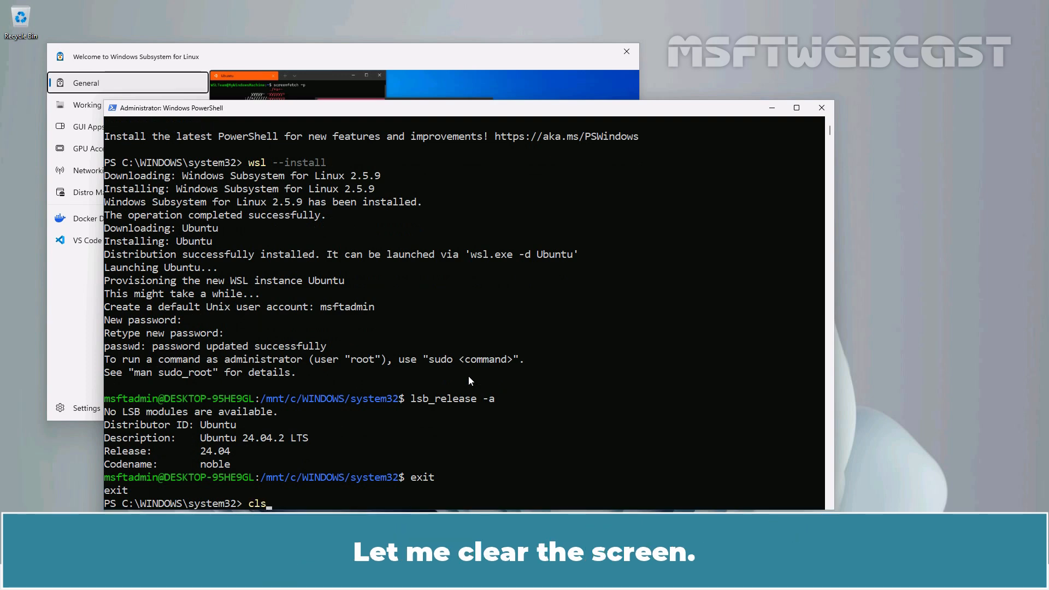
- Show WSL status (Ubuntu default, version 2) and wsl --version reporting 2.5.9.0, kernel 6.6.87.2-1
key("Return")
type("wsl")
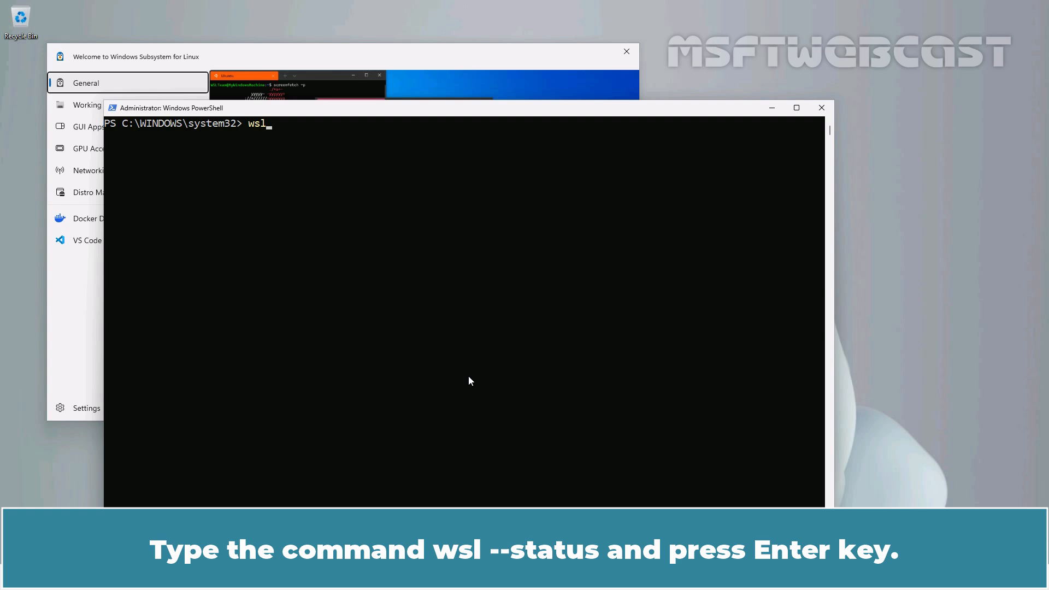
type(" --status")
key("Return")
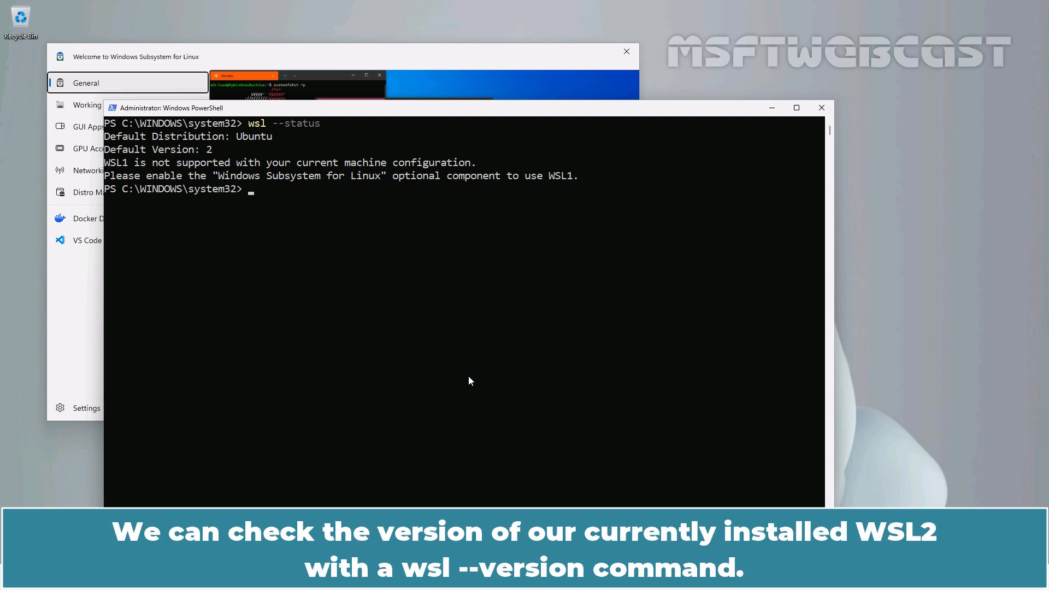
type("wsl --")
type("version")
key("Return")
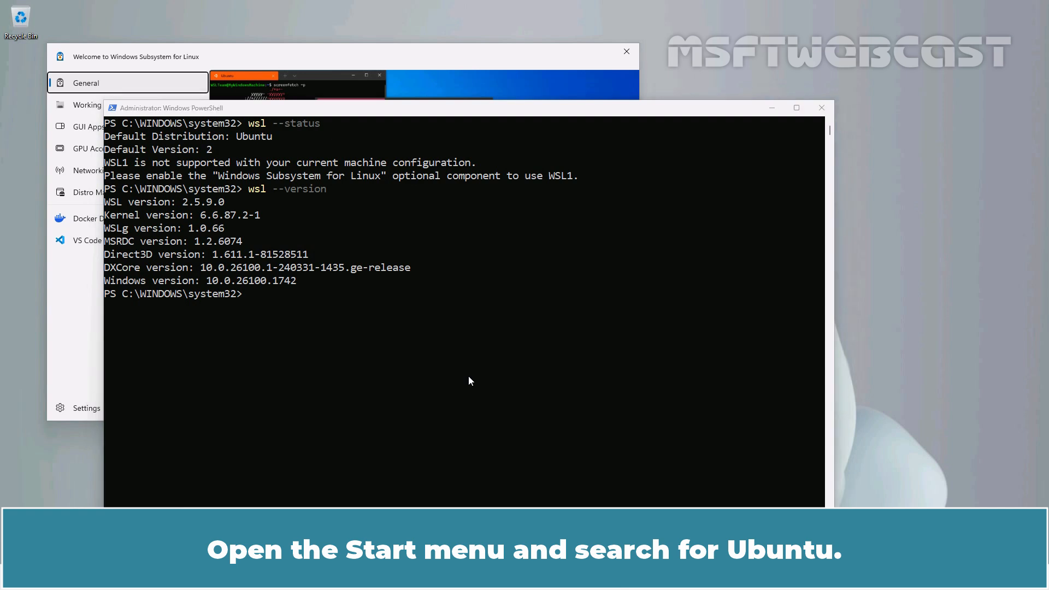
- Launch the Ubuntu app from Start search
key("super")
type("ubu")
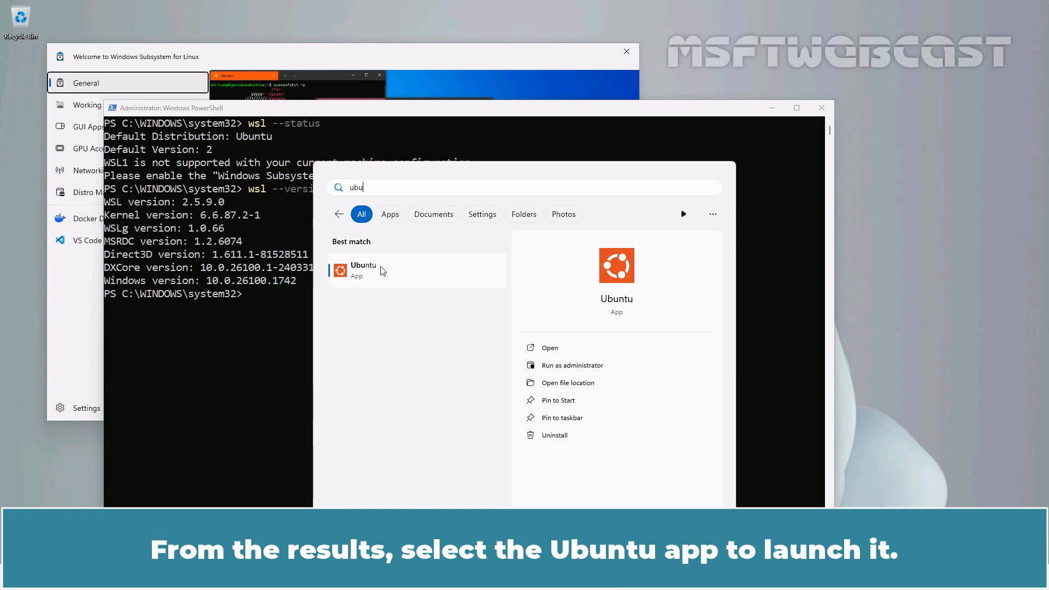
left_click(363, 269)
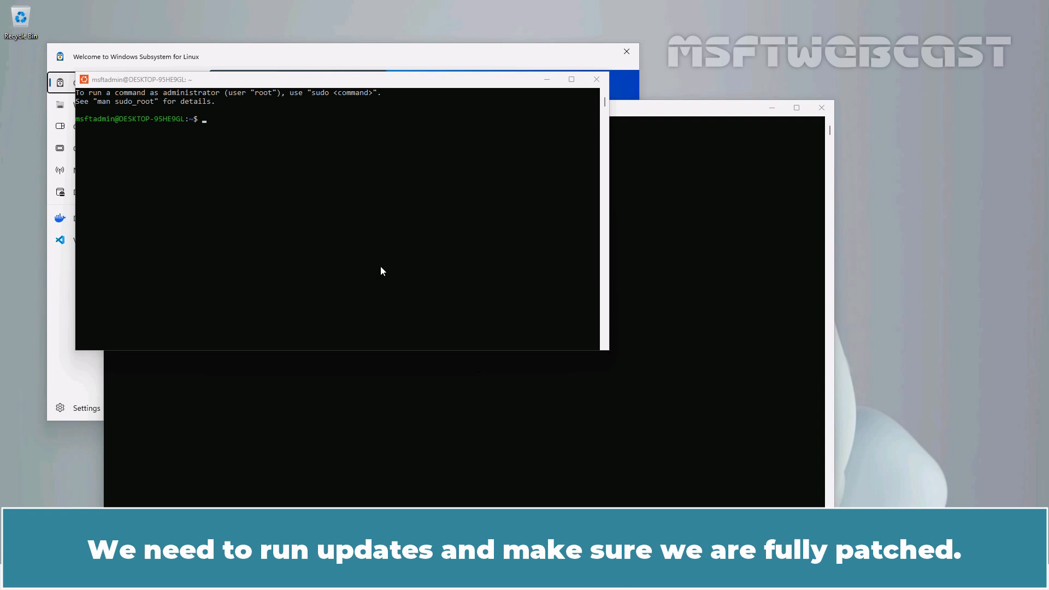
type("sudo")
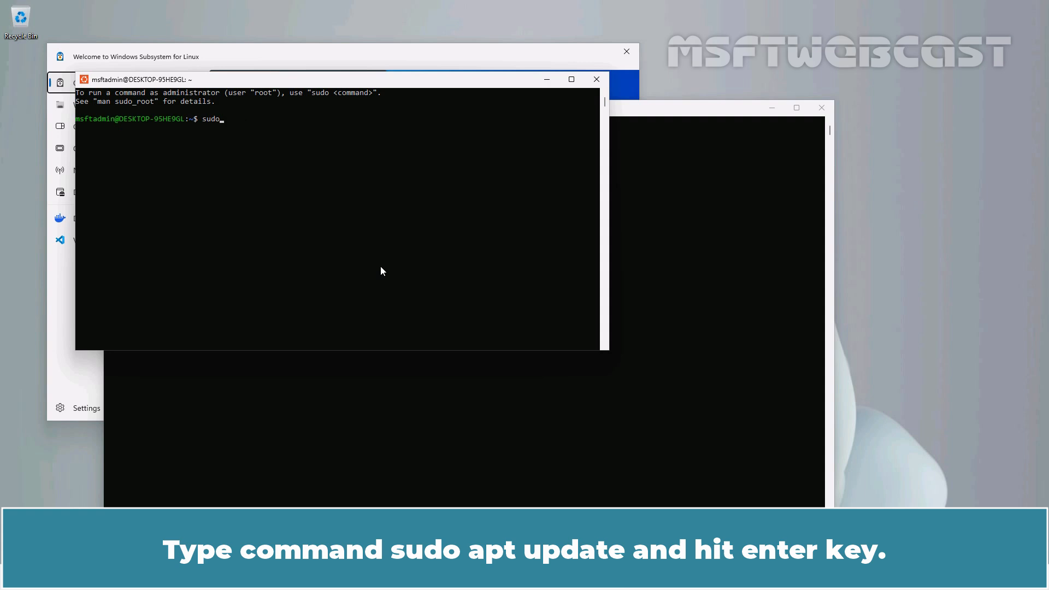
type(" apt update")
- Refresh package lists with sudo apt update, revealing 118 upgradable packages
key("Return")
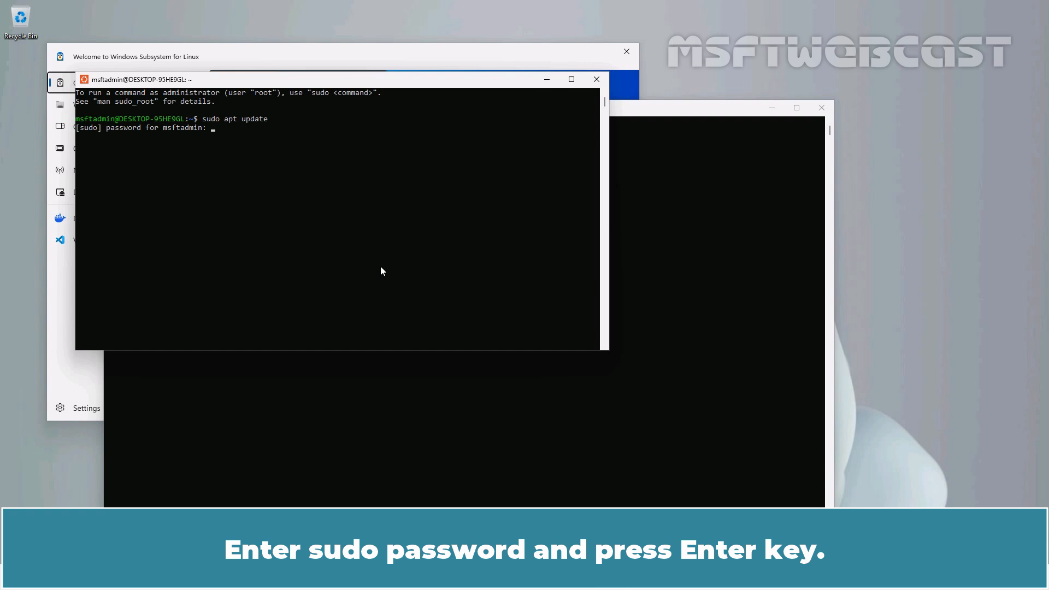
type("password")
key("Return")
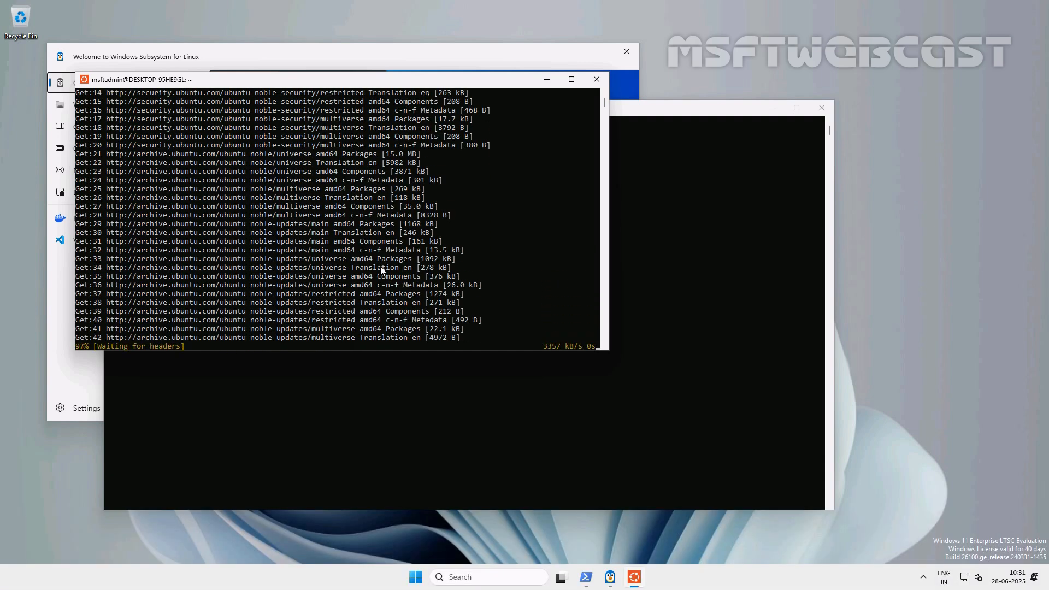
type("cls")
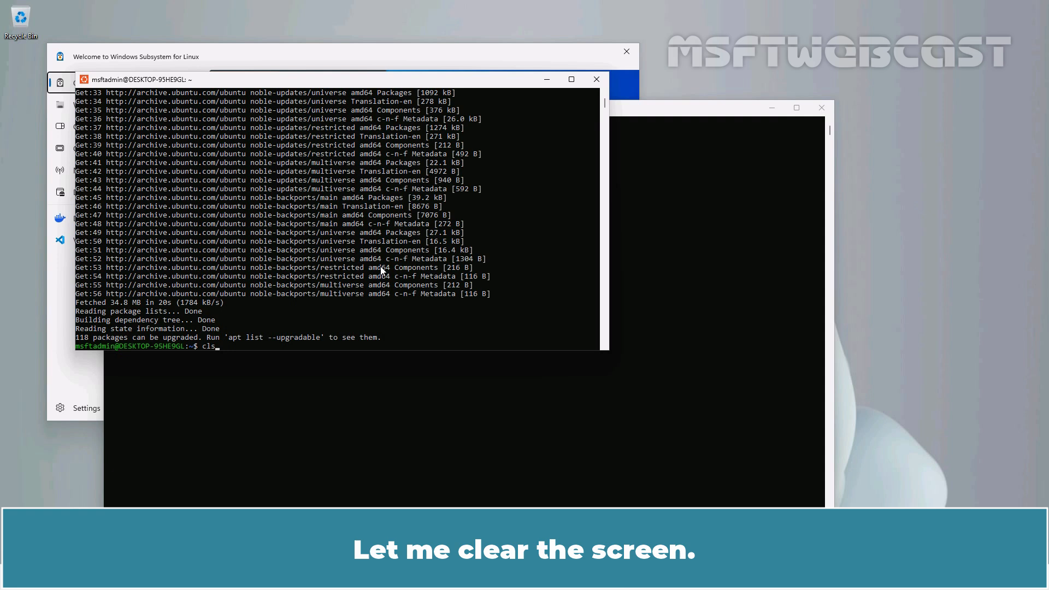
key("Return")
type("clear")
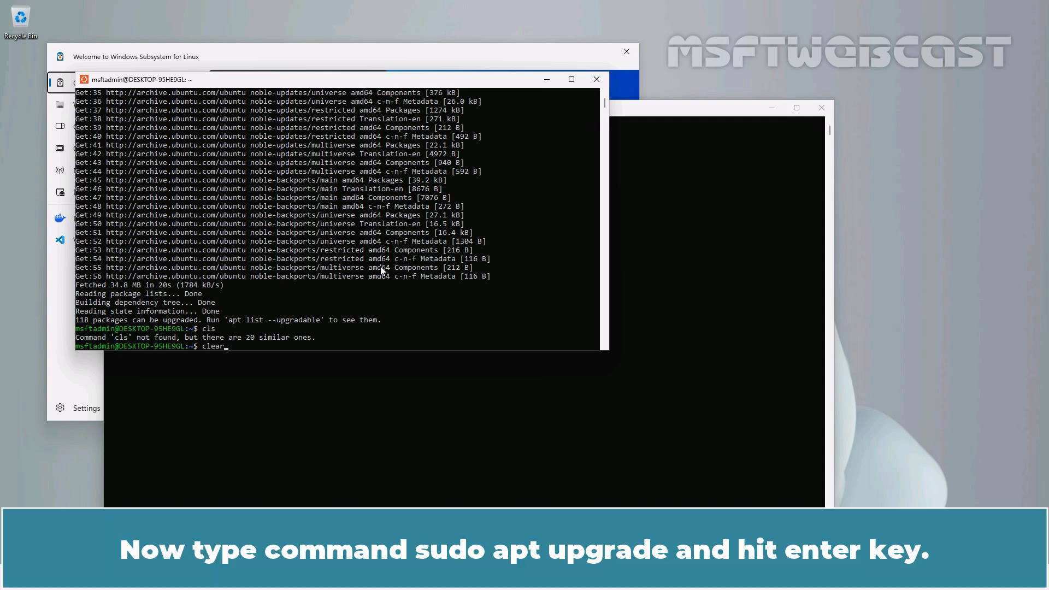
- Start sudo apt upgrade of the 118 outdated packages, confirming with Y
key("Return")
type("sudo apt up")
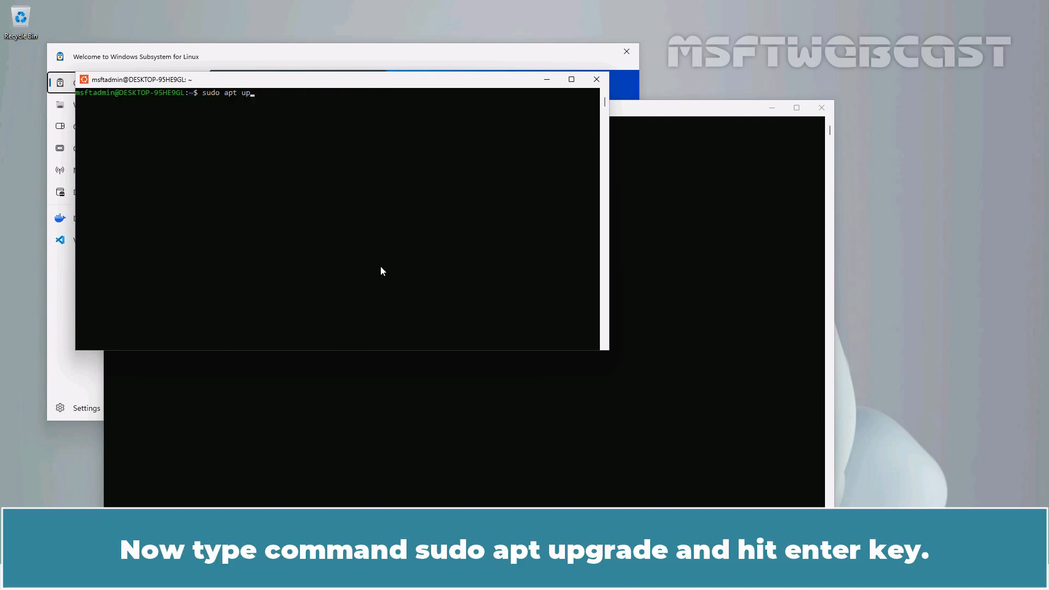
type("grade")
key("Return")
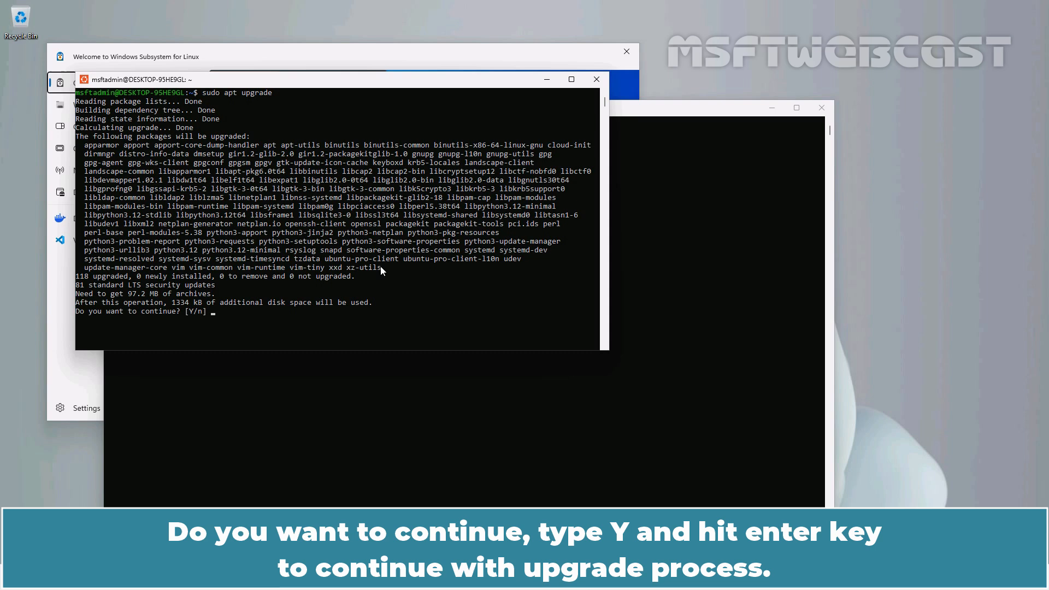
type("Y")
key("Return")
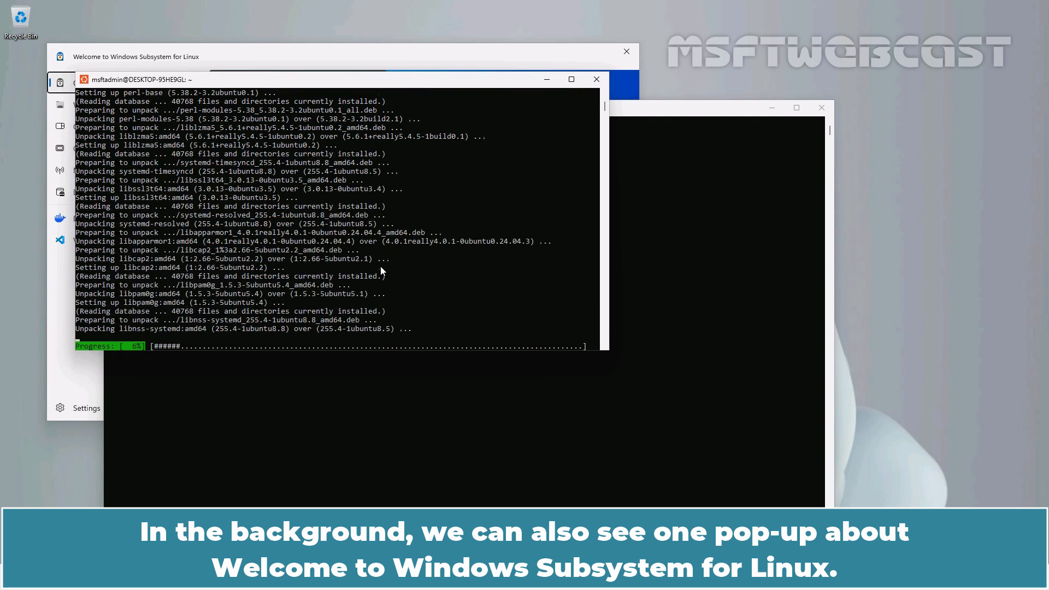
- View the Working Across File Systems and GUI Apps pages of the WSL welcome guide
left_click(277, 54)
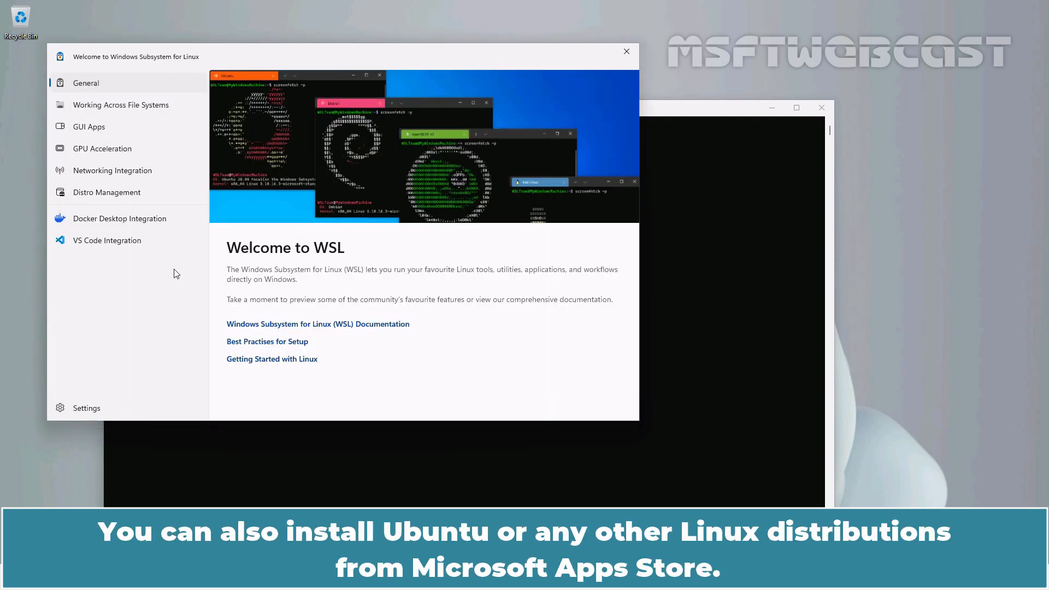
left_click(113, 109)
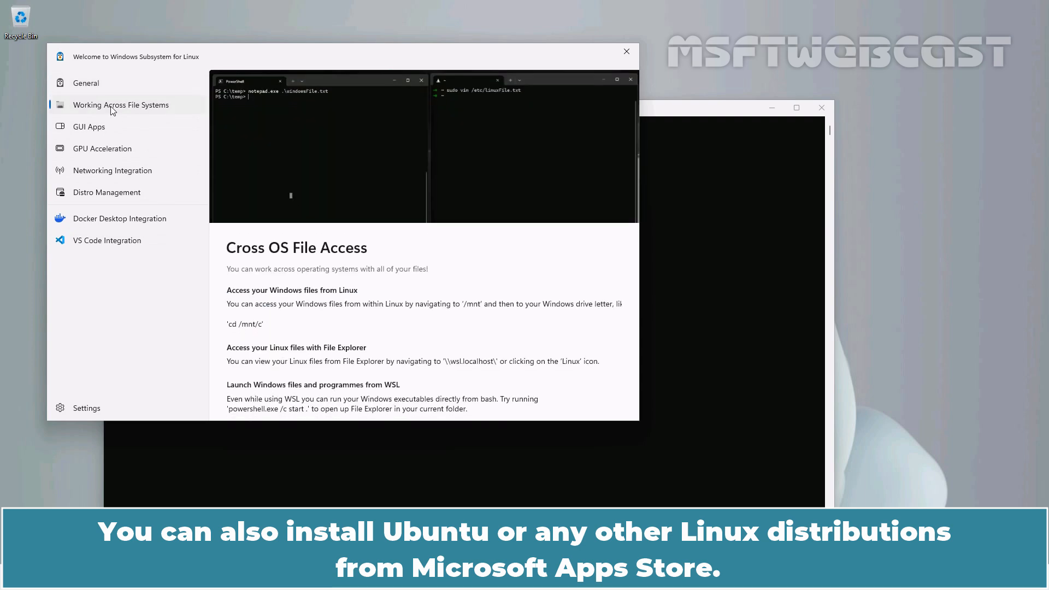
scroll(426, 281, "down", 2)
scroll(427, 281, "up", 2)
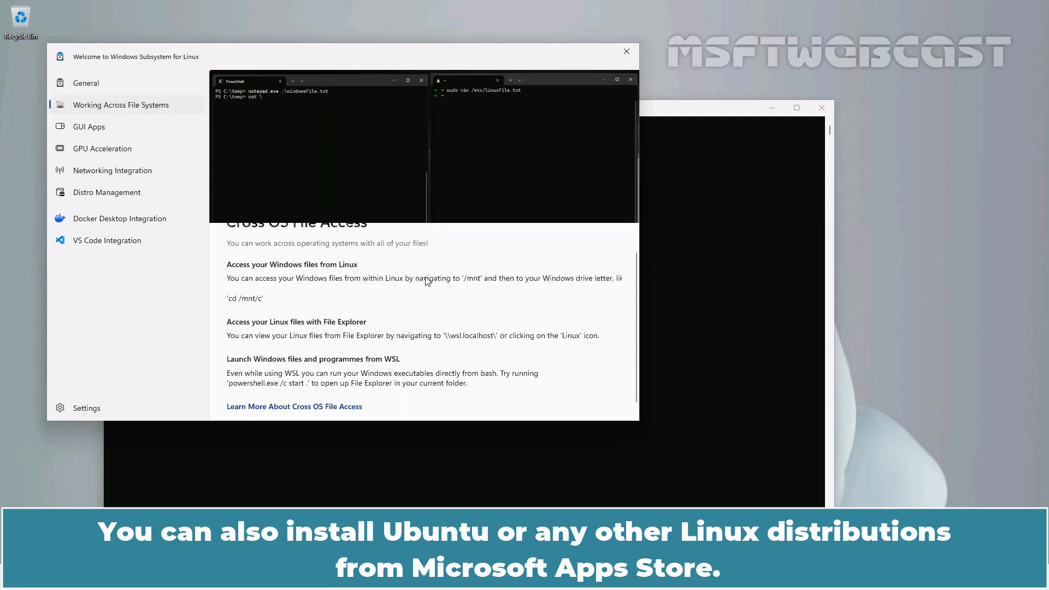
left_click(89, 127)
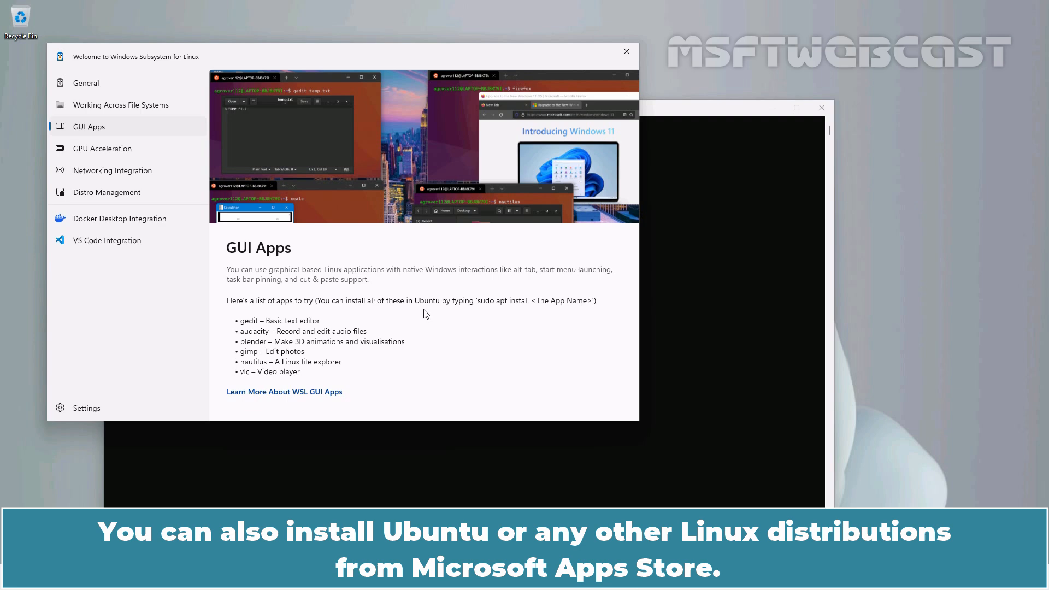
- View GPU Acceleration, Networking Integration and Distro Management's listing and installing commands
left_click(102, 148)
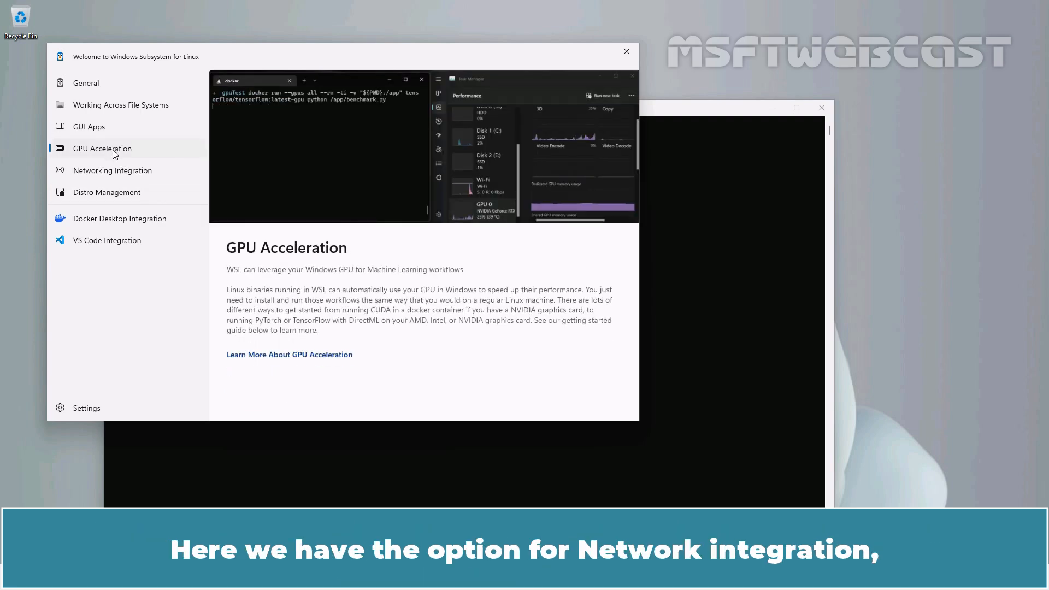
left_click(112, 171)
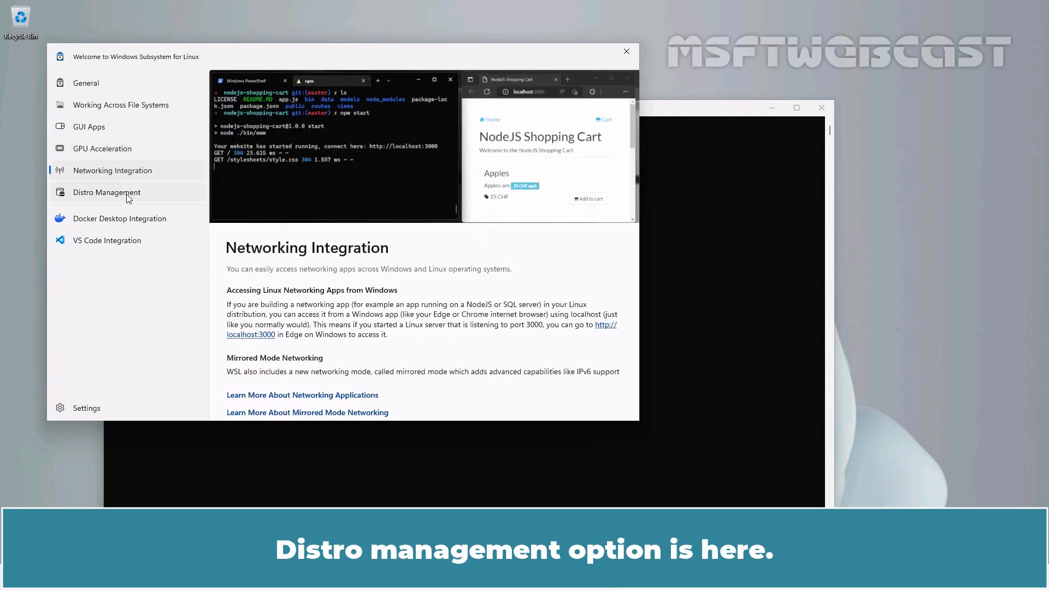
left_click(107, 192)
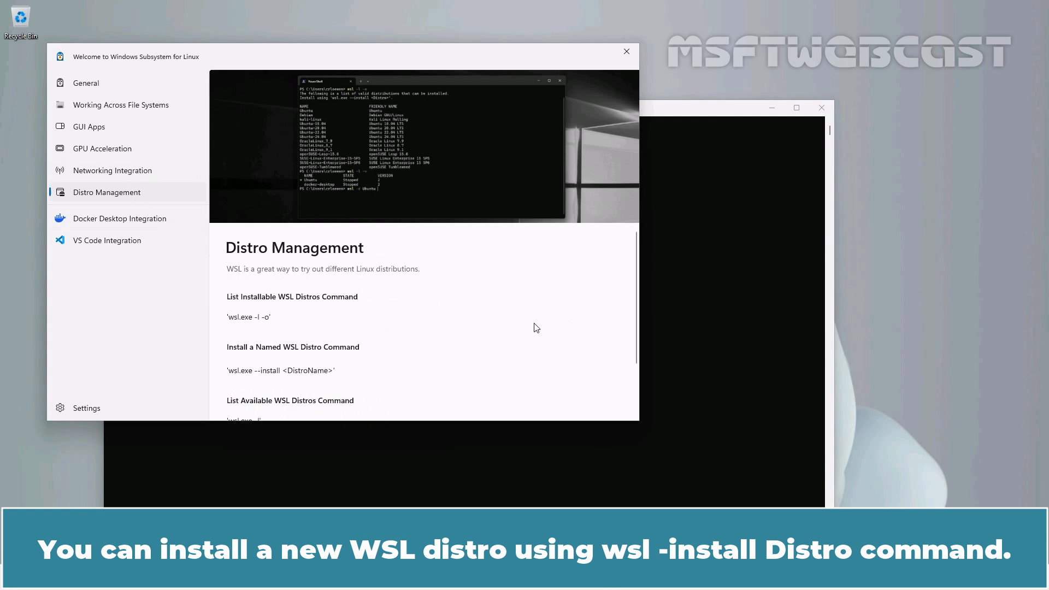
scroll(508, 339, "down", 3)
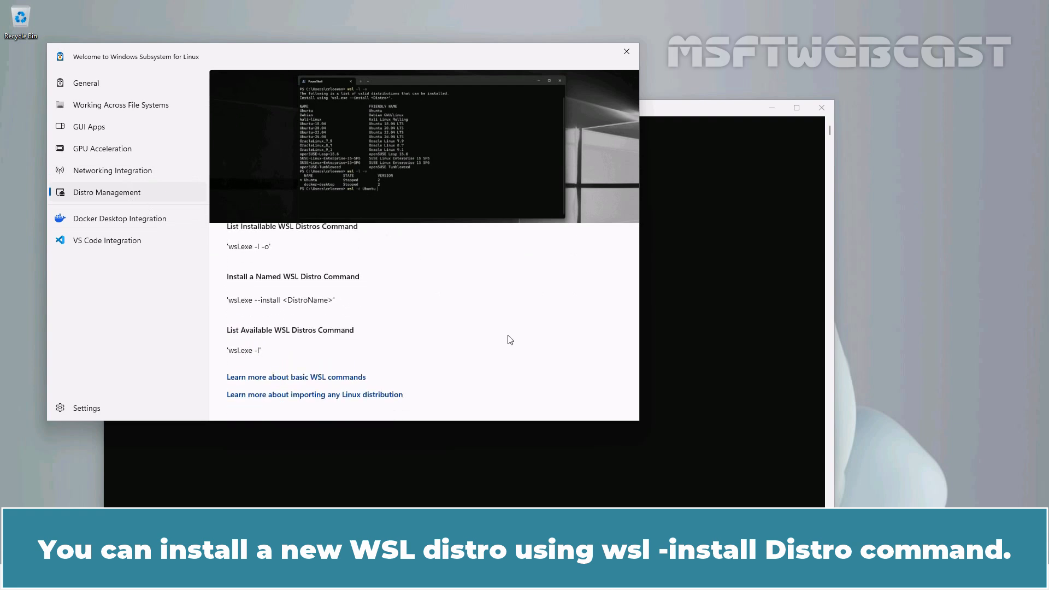